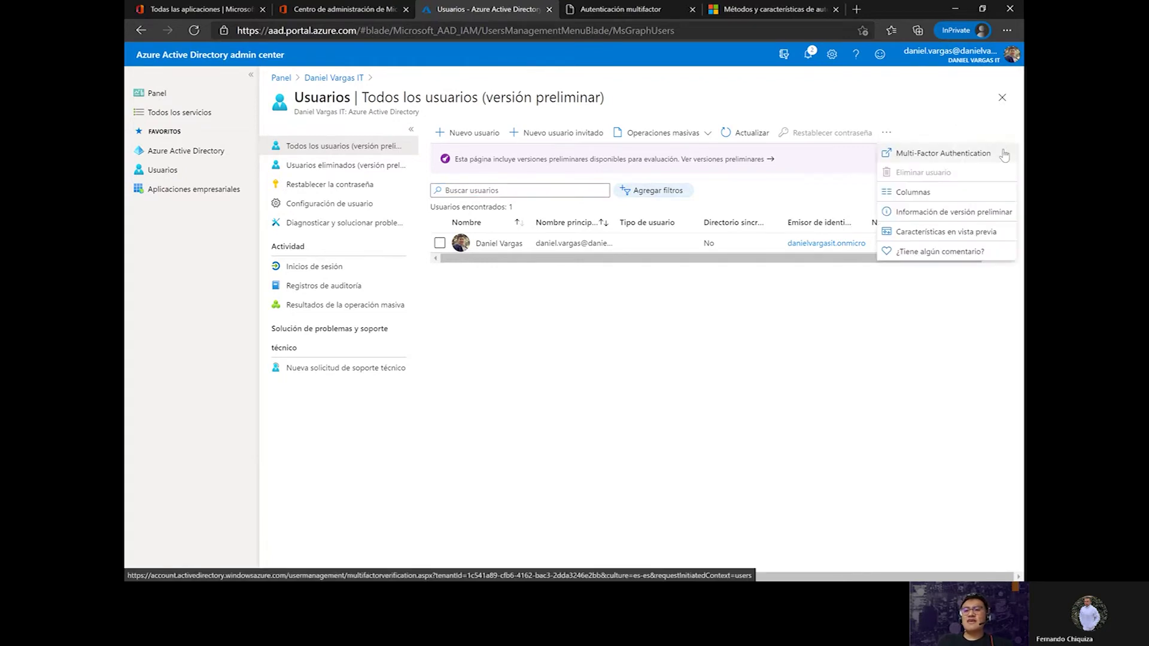
Open the Multi-Factor Authentication user management page, closing the duplicate page, and enable multi-factor authentication for the listed user
{"action": "left_click", "coordinate": [1004, 154]}
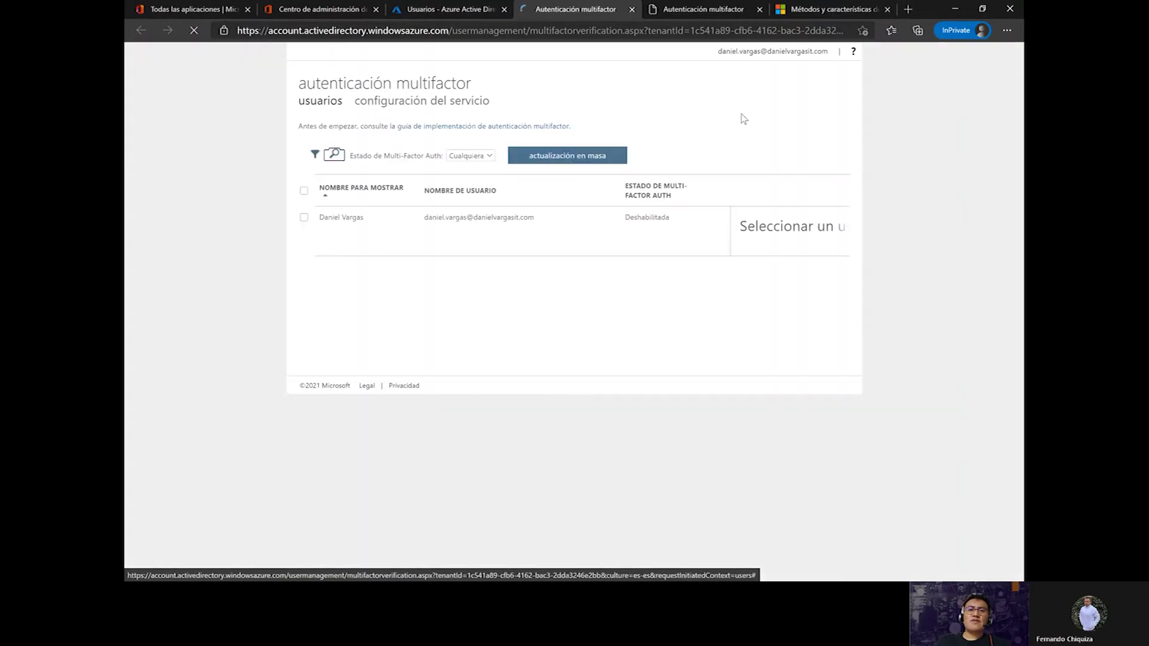
{"action": "left_click", "coordinate": [758, 9]}
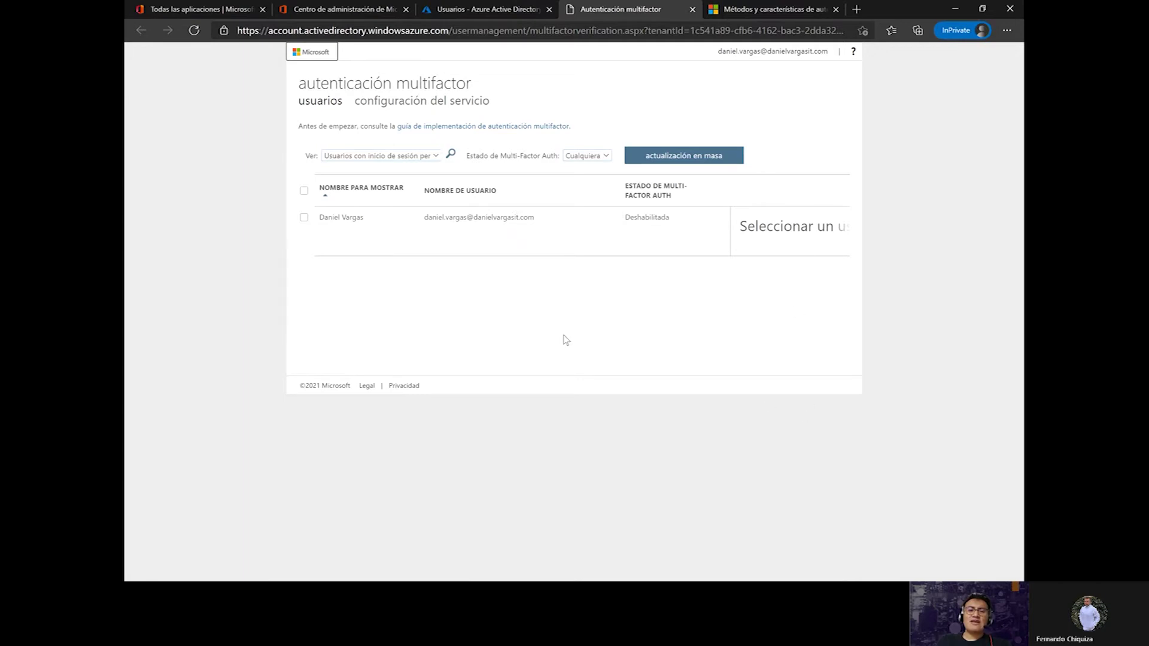
{"action": "left_click", "coordinate": [304, 217]}
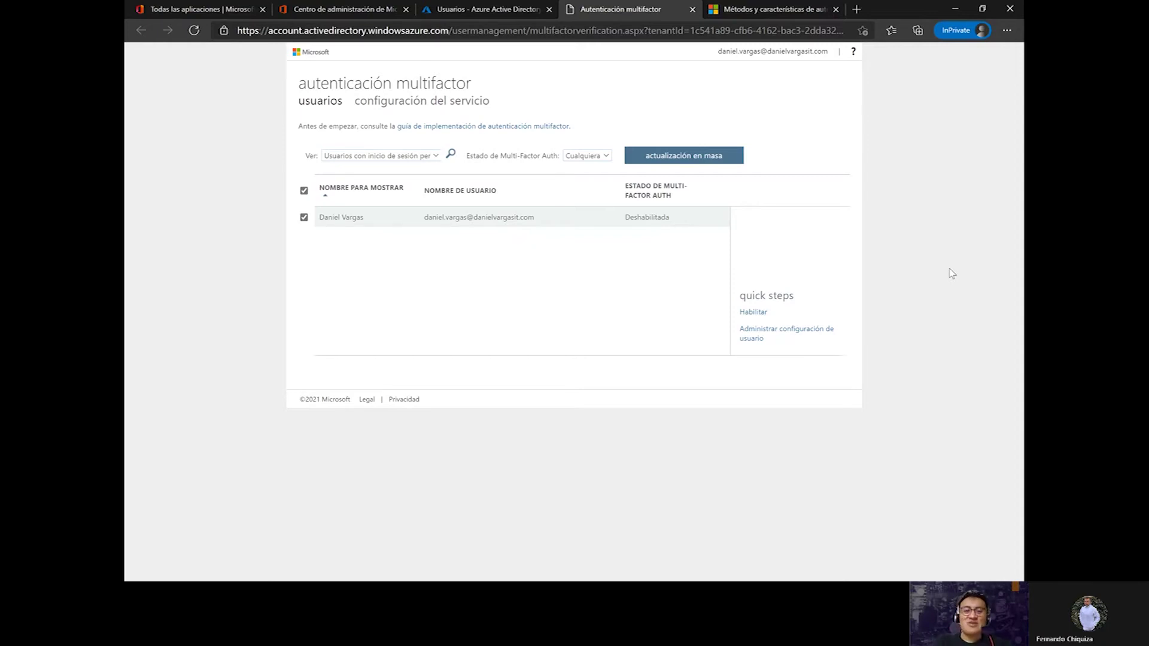
{"action": "left_click", "coordinate": [753, 312]}
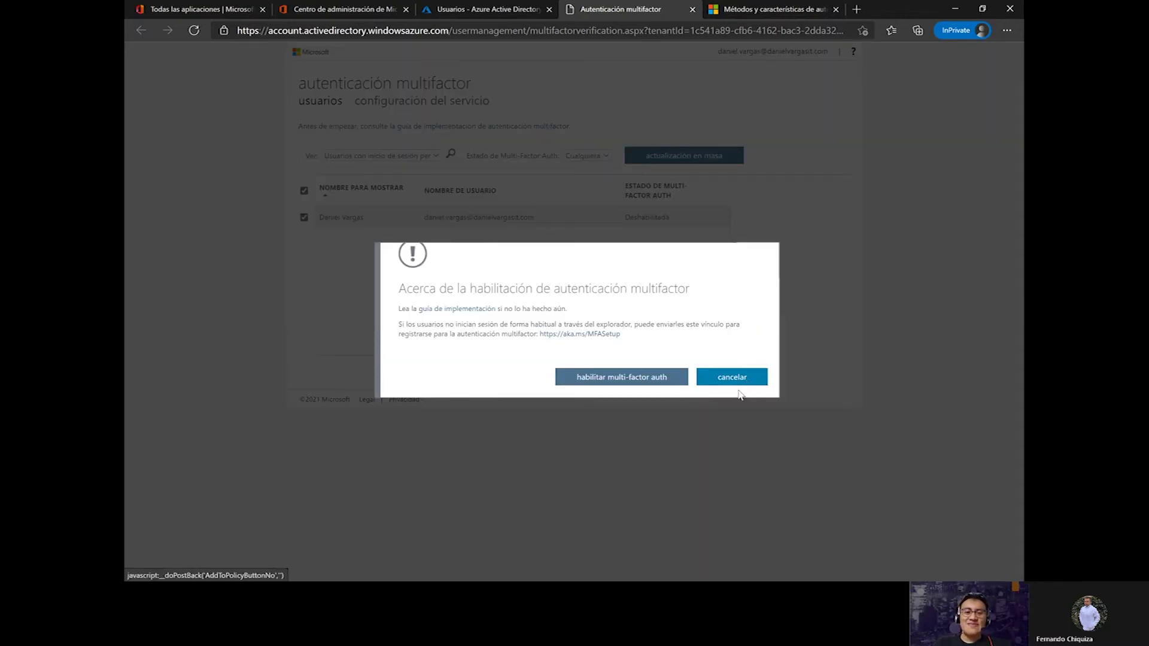
{"action": "left_click", "coordinate": [642, 383]}
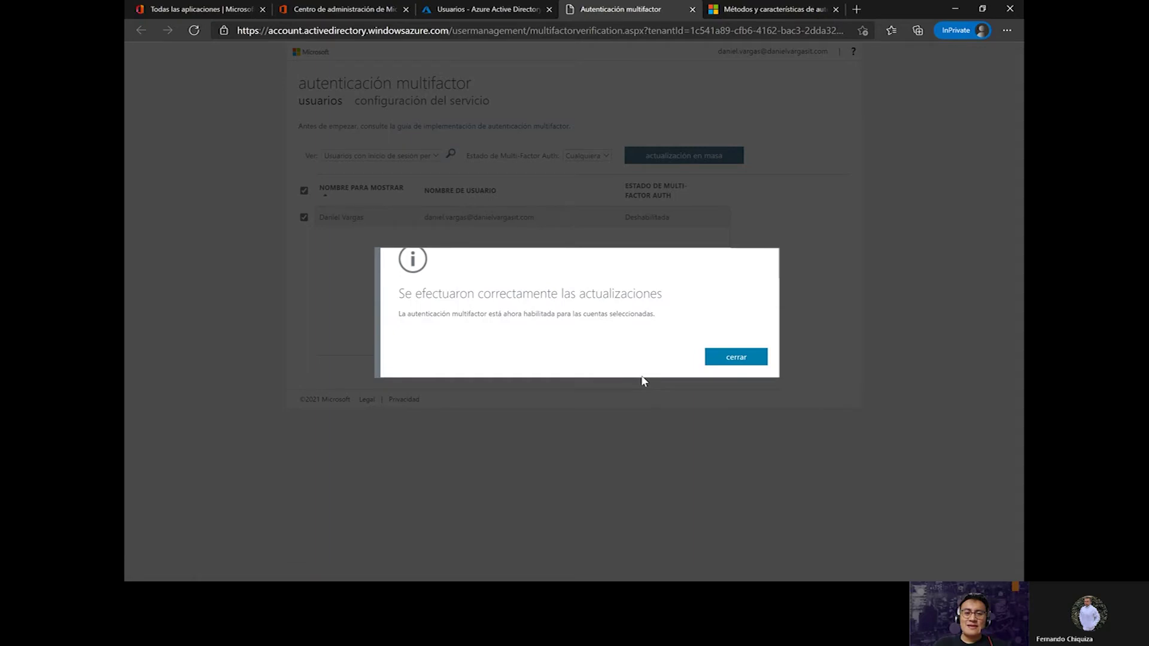
{"action": "left_click", "coordinate": [736, 357]}
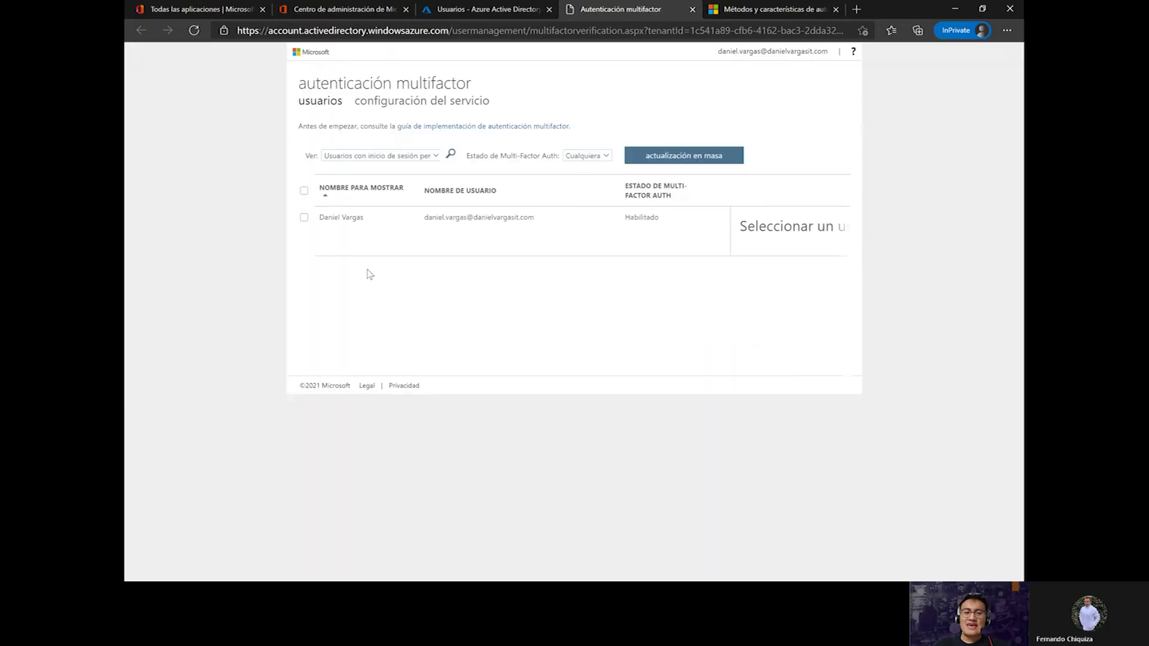
Examine the Forzar option for enforcing multi-factor authentication on the listed user, cancelling its confirmation
{"action": "left_click", "coordinate": [303, 219]}
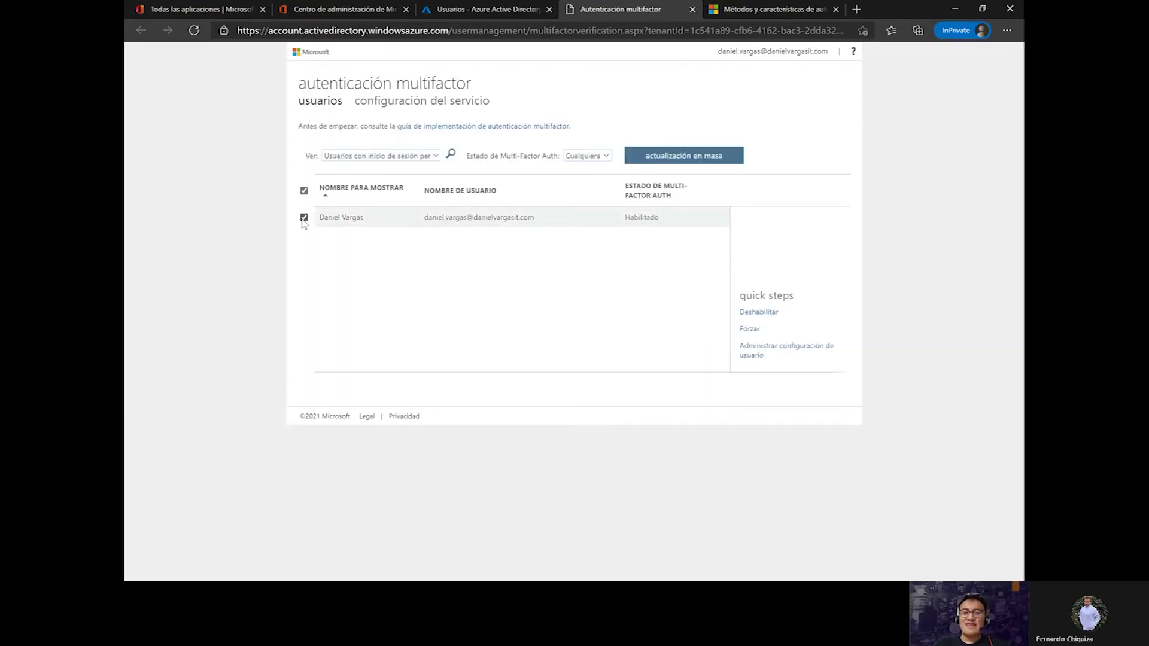
{"action": "left_click", "coordinate": [750, 330]}
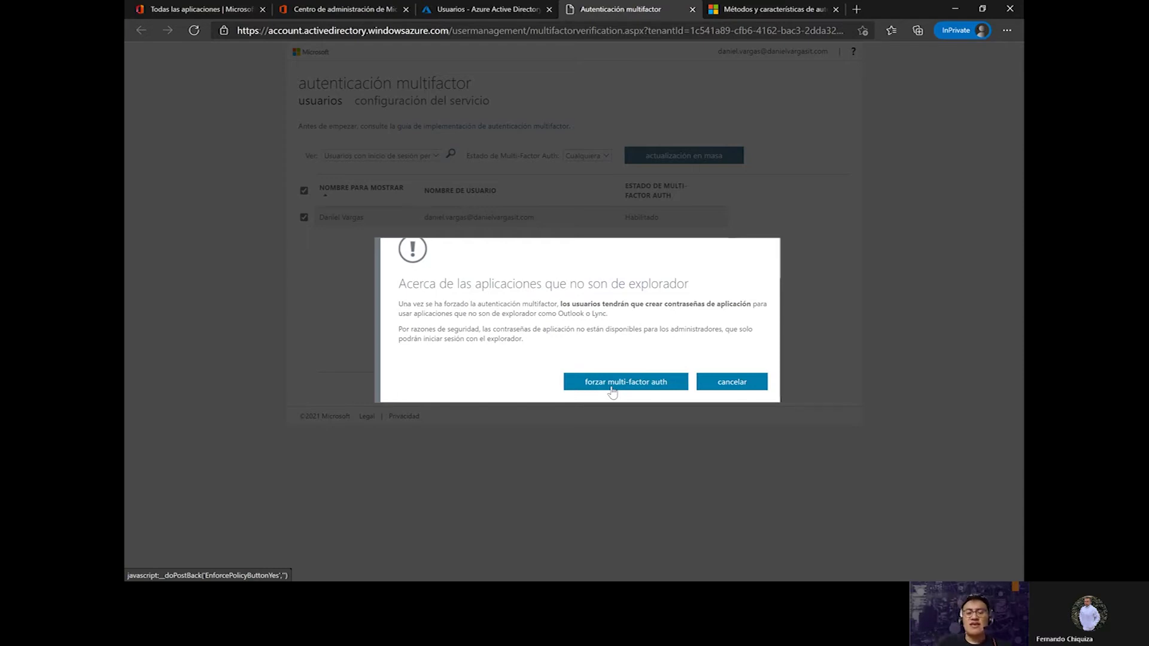
{"action": "left_click", "coordinate": [725, 383]}
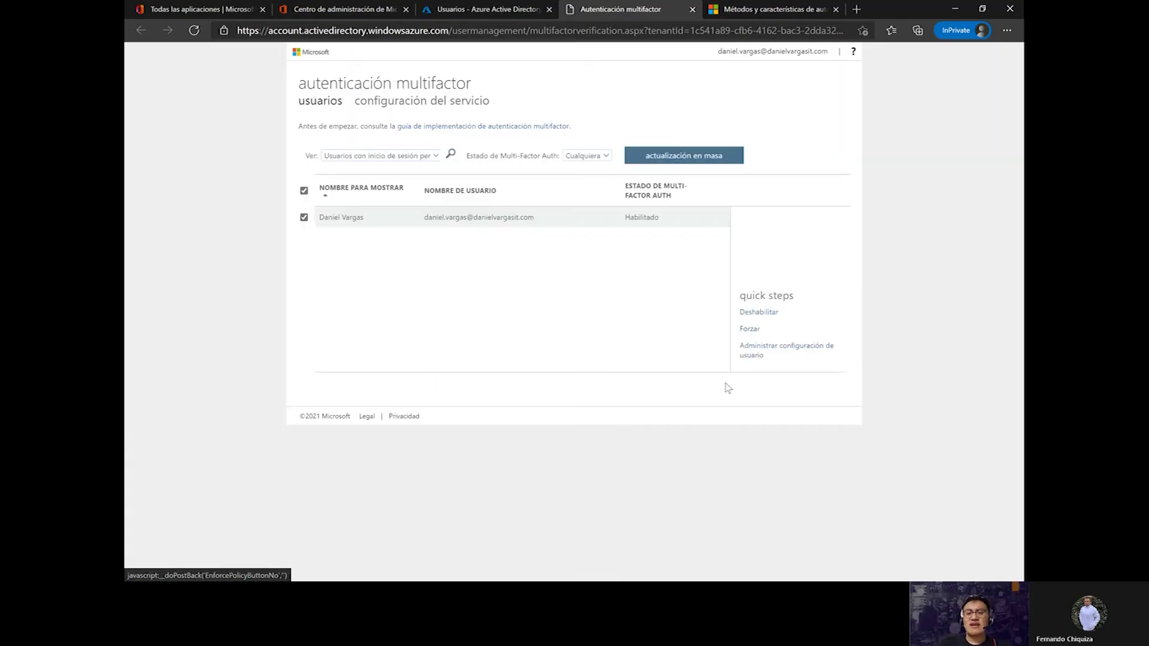
Examine the contact method, application password and remembered device options in Administrar configuración de usuario, then cancel without saving
{"action": "left_click", "coordinate": [751, 356]}
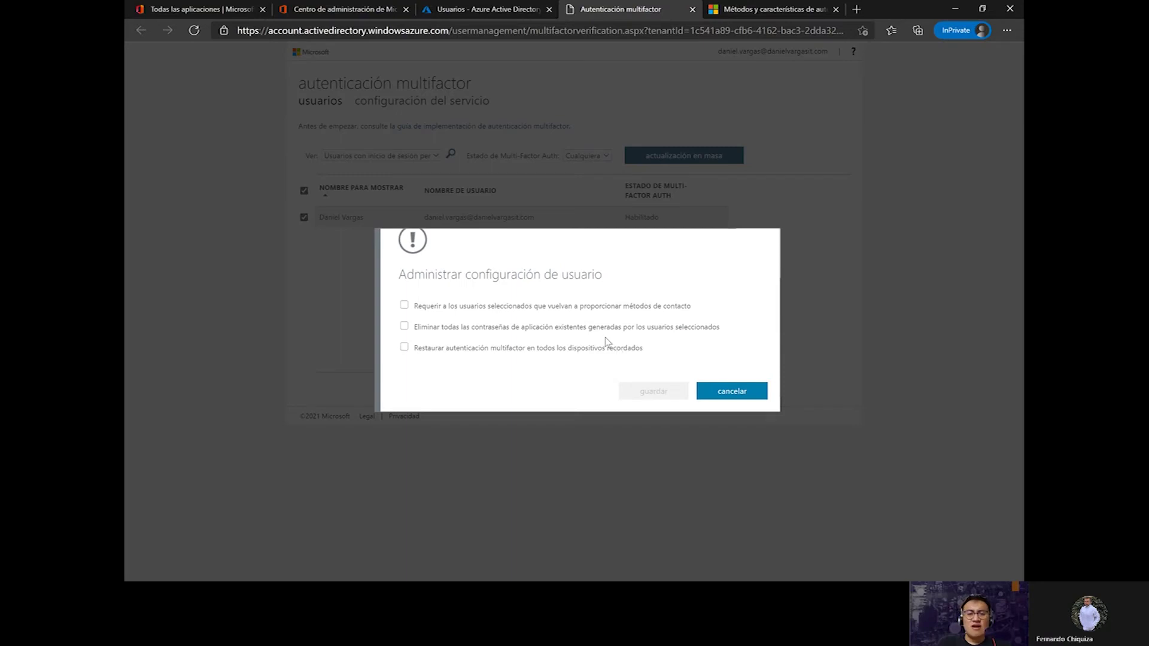
{"action": "left_click", "coordinate": [487, 314]}
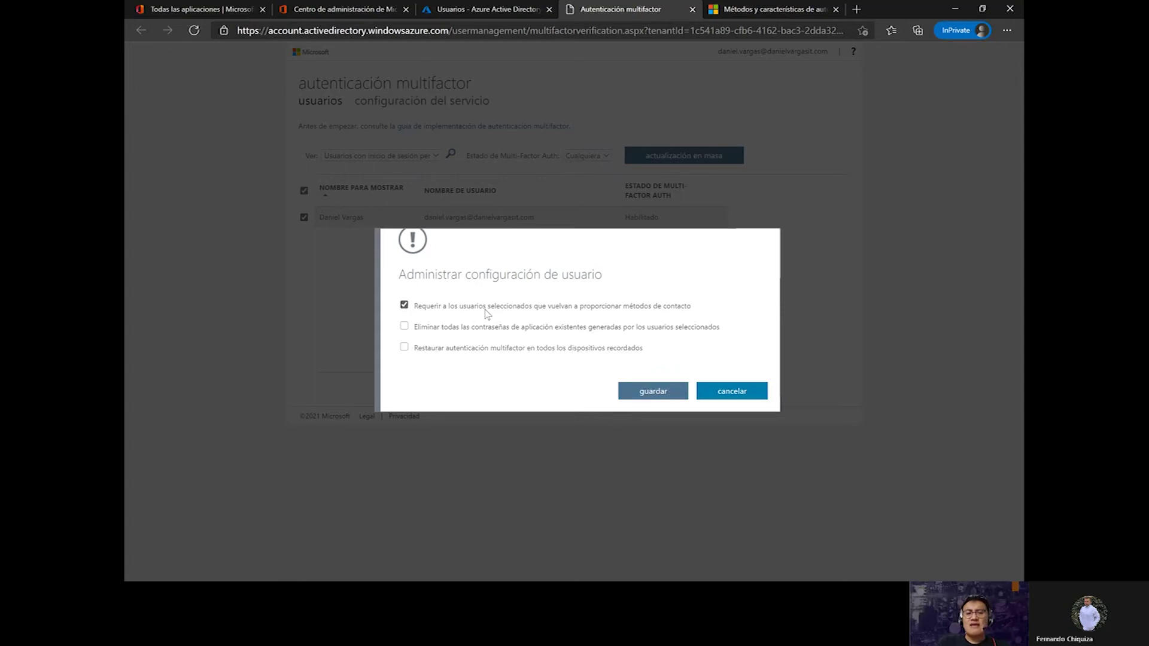
{"action": "left_click", "coordinate": [487, 313]}
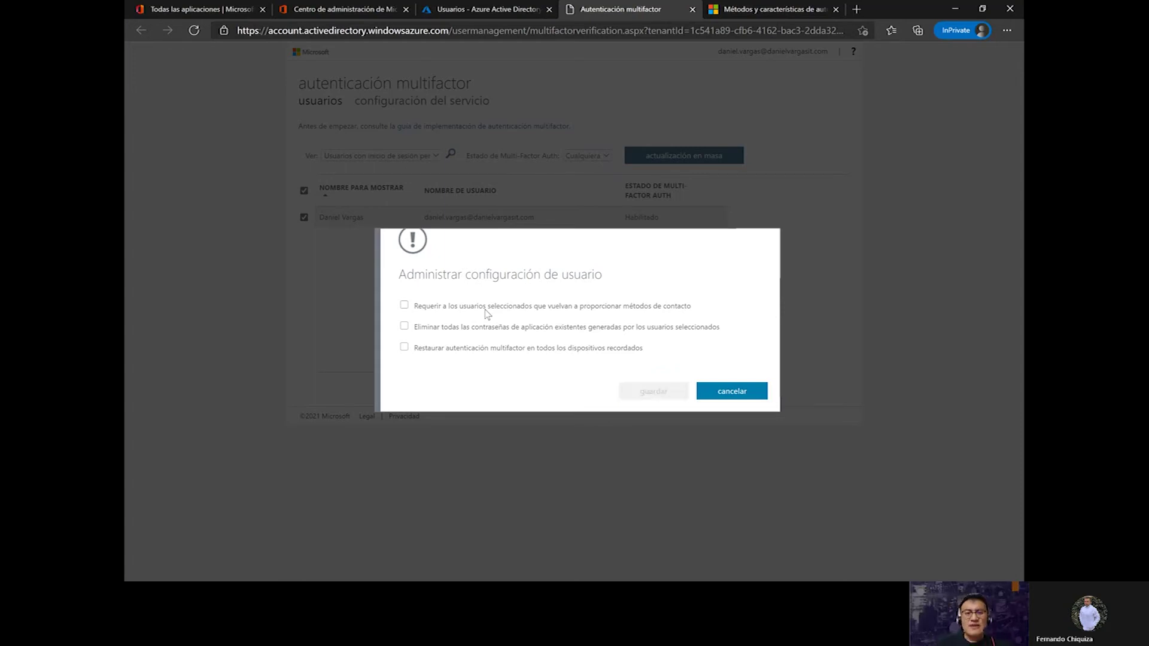
{"action": "left_click", "coordinate": [487, 332]}
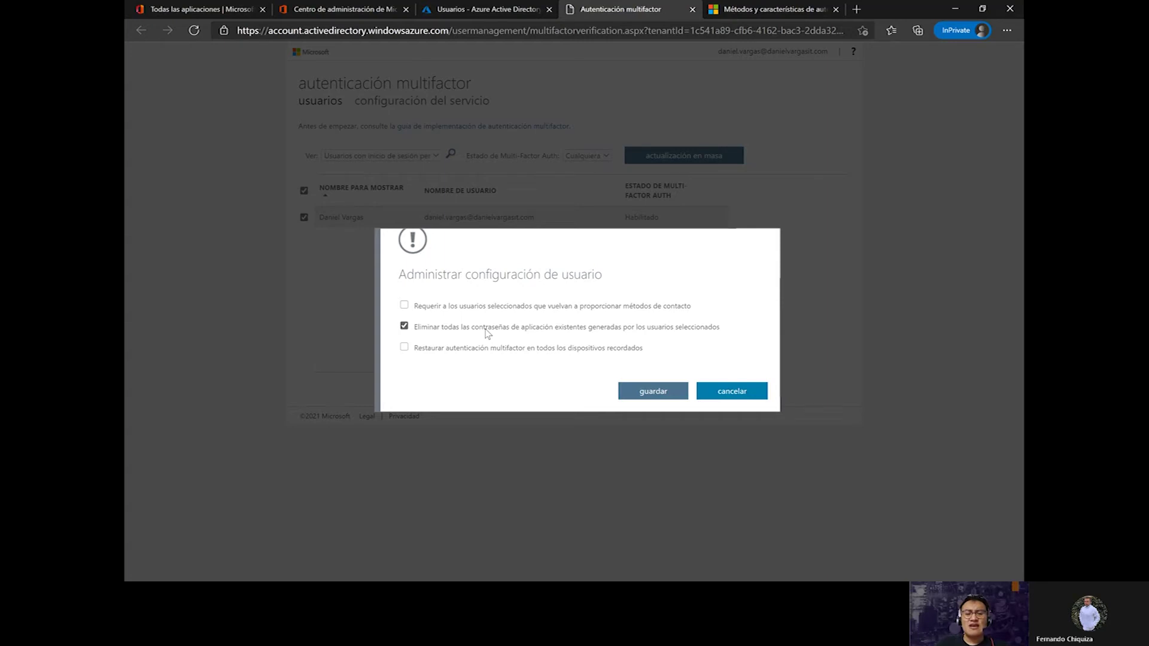
{"action": "left_click", "coordinate": [486, 333]}
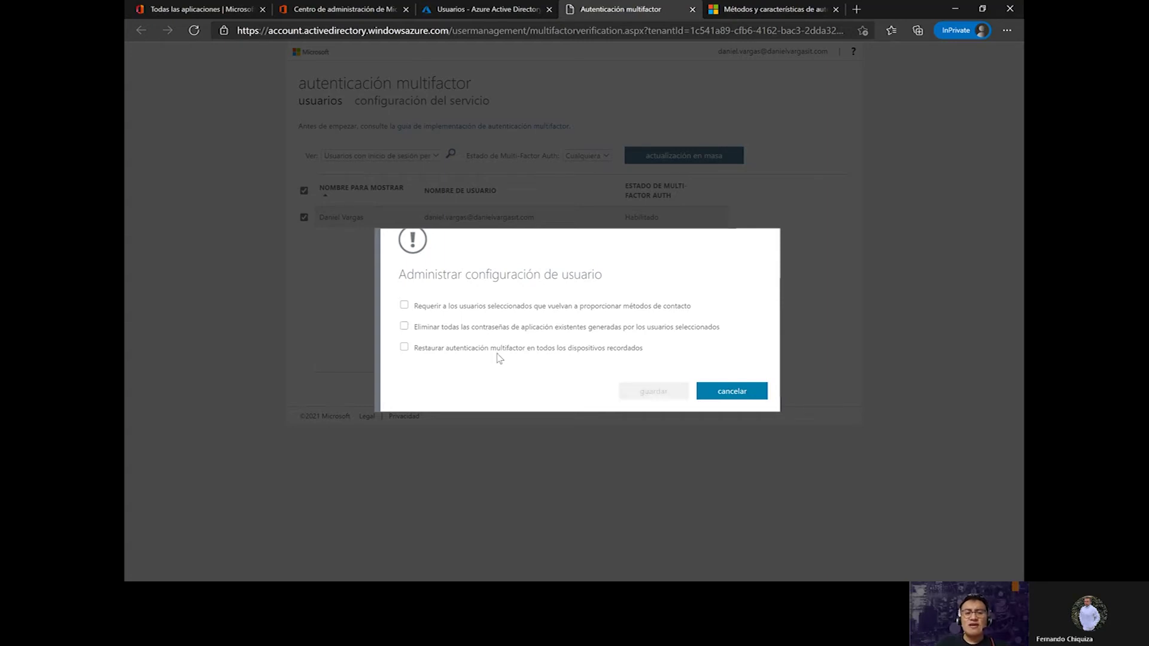
{"action": "left_click", "coordinate": [518, 354]}
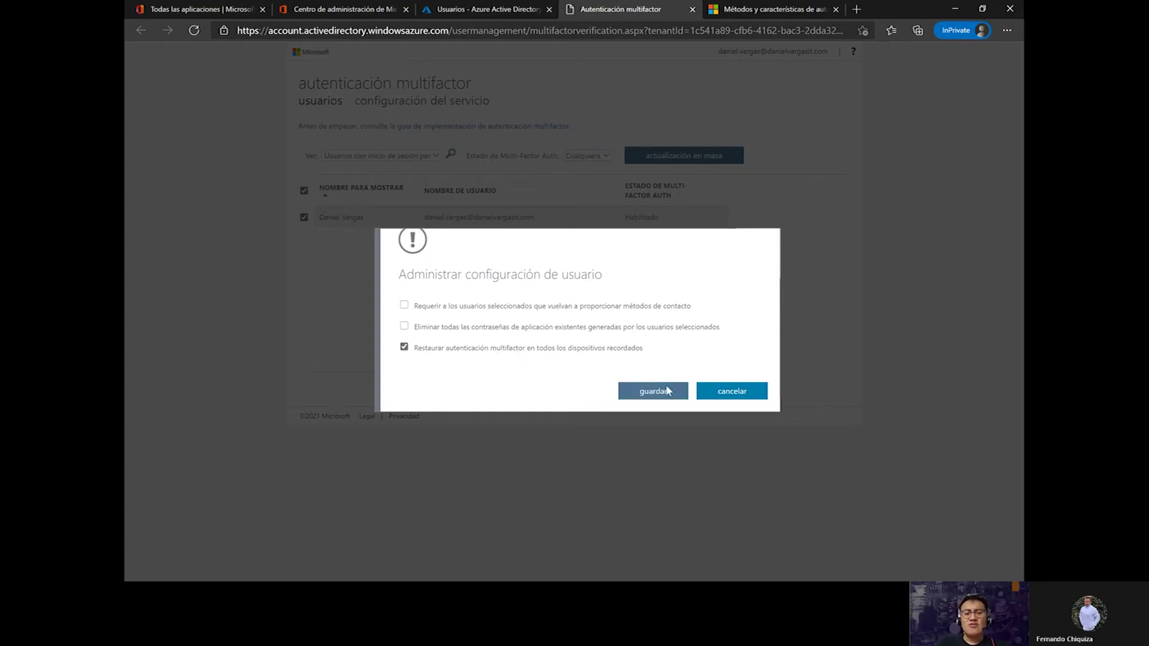
{"action": "left_click", "coordinate": [731, 392]}
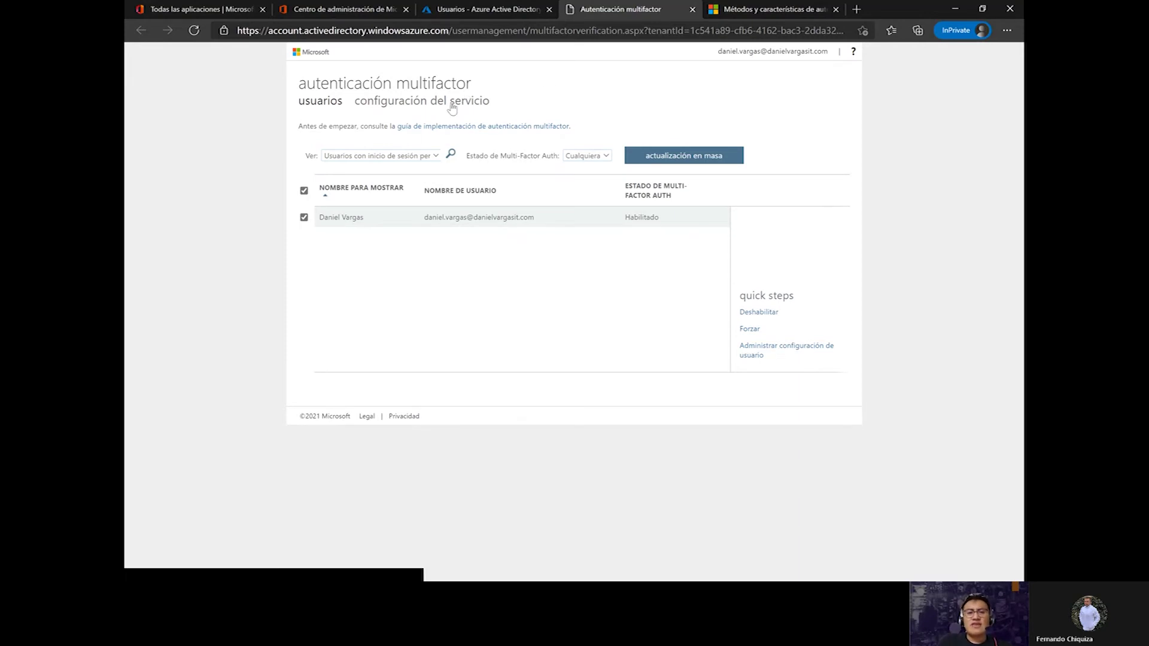
Deselect the user and review the configuración del servicio page, including the trusted IP address subnet list
{"action": "left_click", "coordinate": [304, 218]}
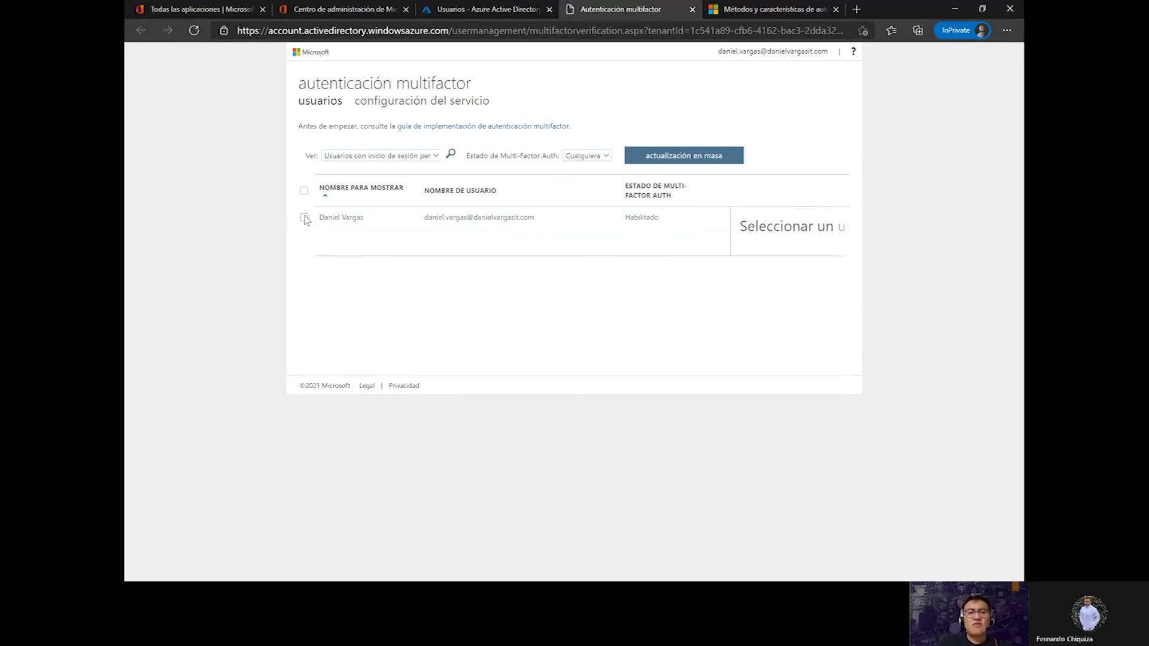
{"action": "left_click", "coordinate": [420, 107]}
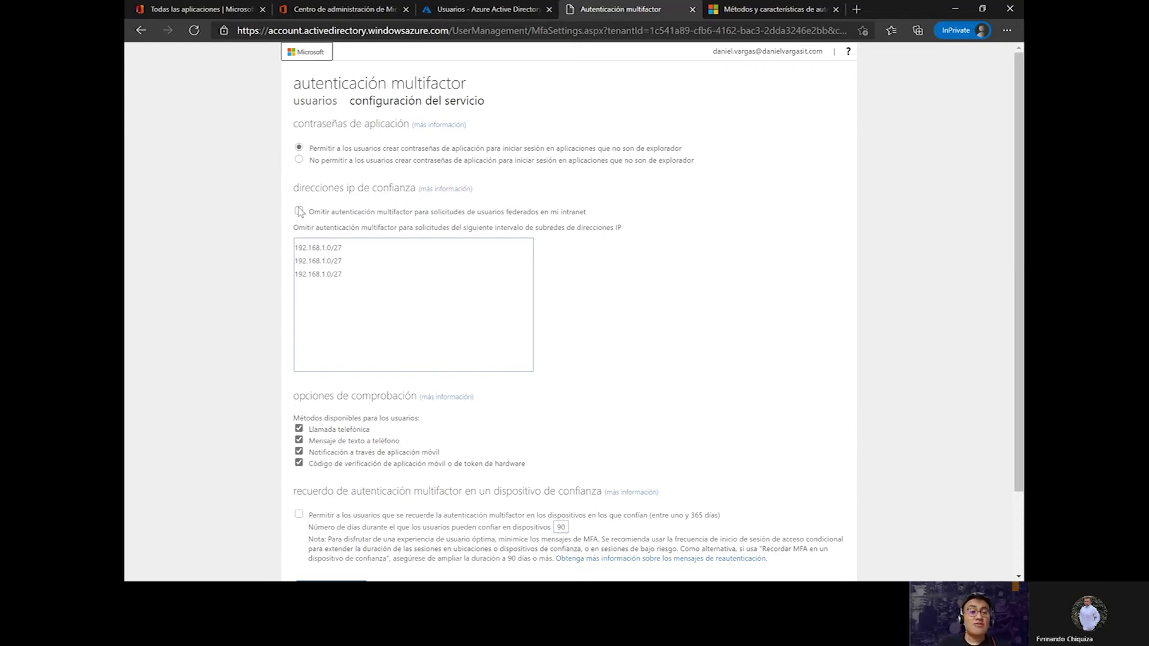
{"action": "left_click", "coordinate": [360, 271]}
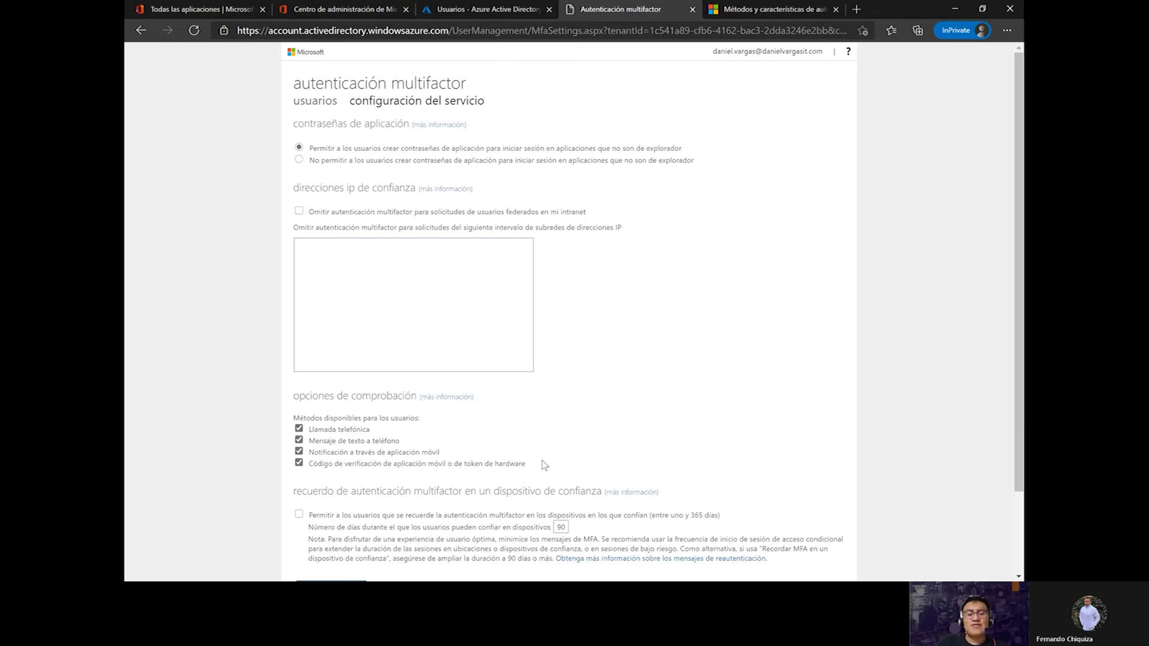
Return to the Azure Active Directory admin center and open the MFA page within the tenant's Seguridad section
{"action": "left_click", "coordinate": [429, 13]}
{"action": "left_click", "coordinate": [337, 79]}
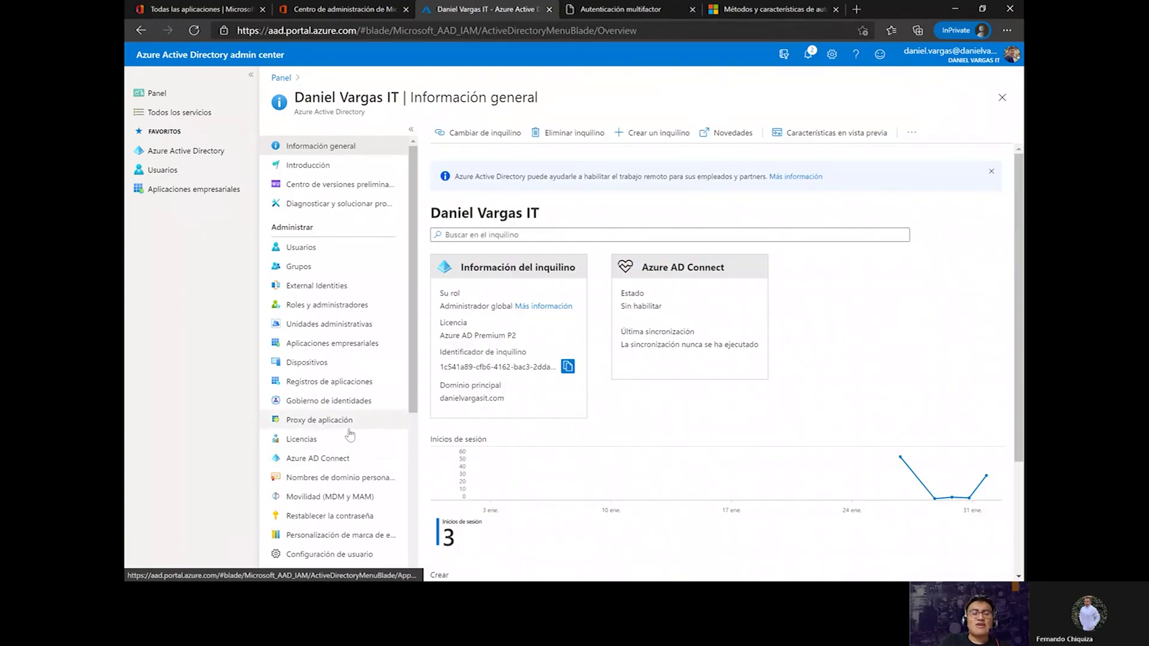
{"action": "scroll", "coordinate": [328, 422], "scroll_direction": "down", "scroll_amount": 1}
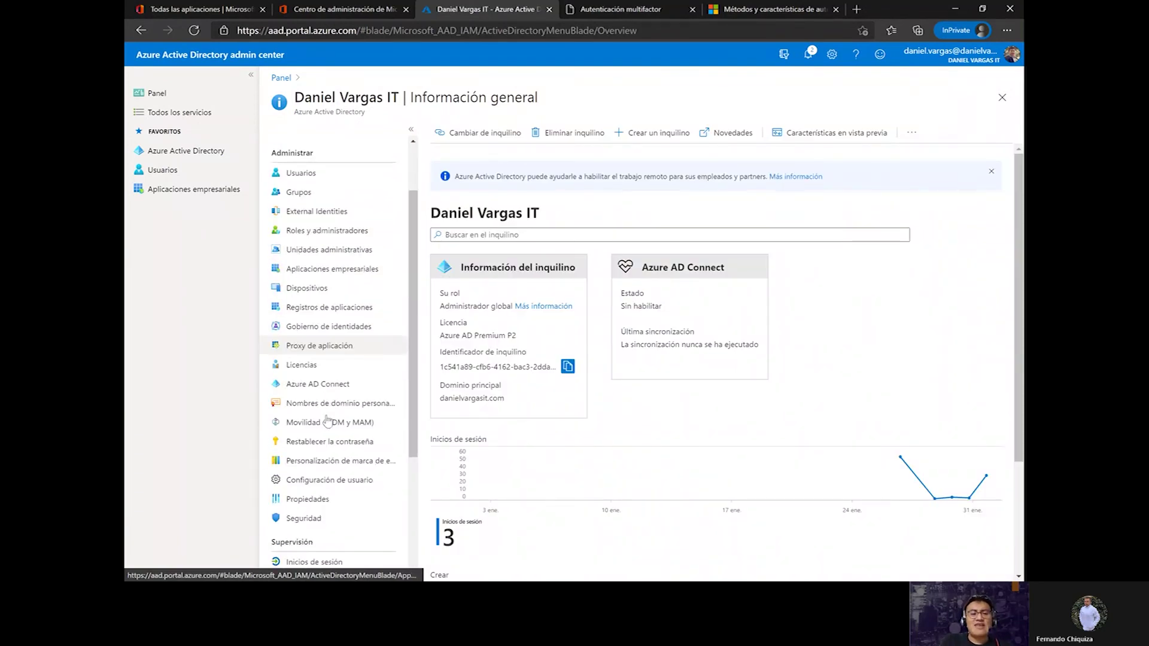
{"action": "left_click", "coordinate": [308, 498]}
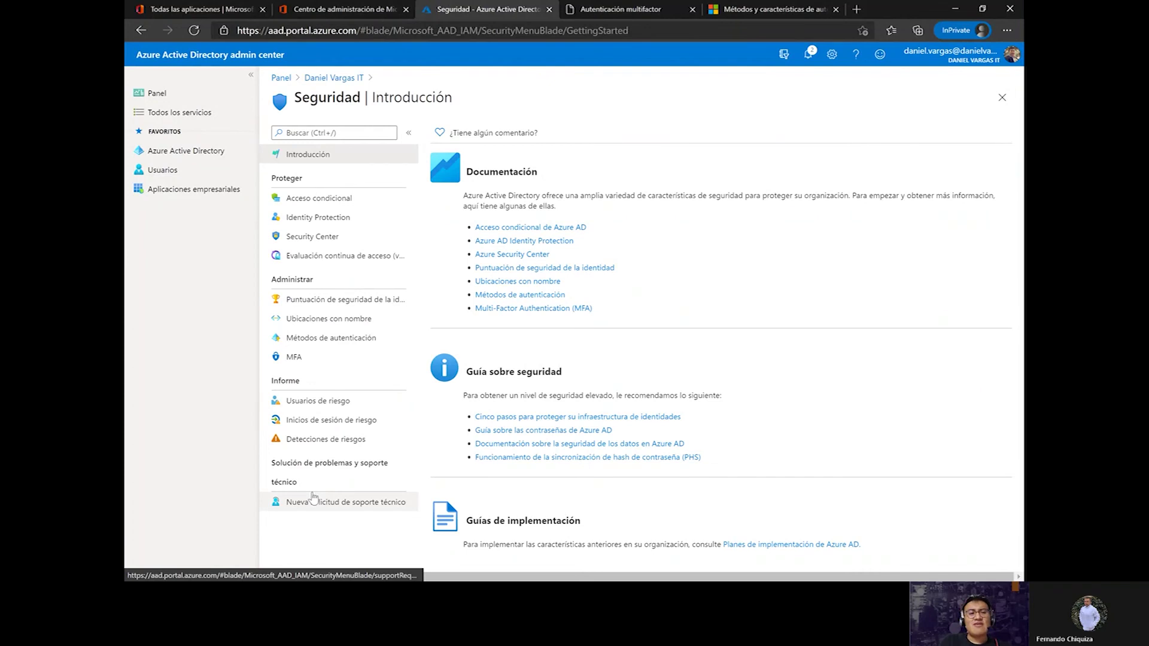
{"action": "left_click", "coordinate": [285, 358]}
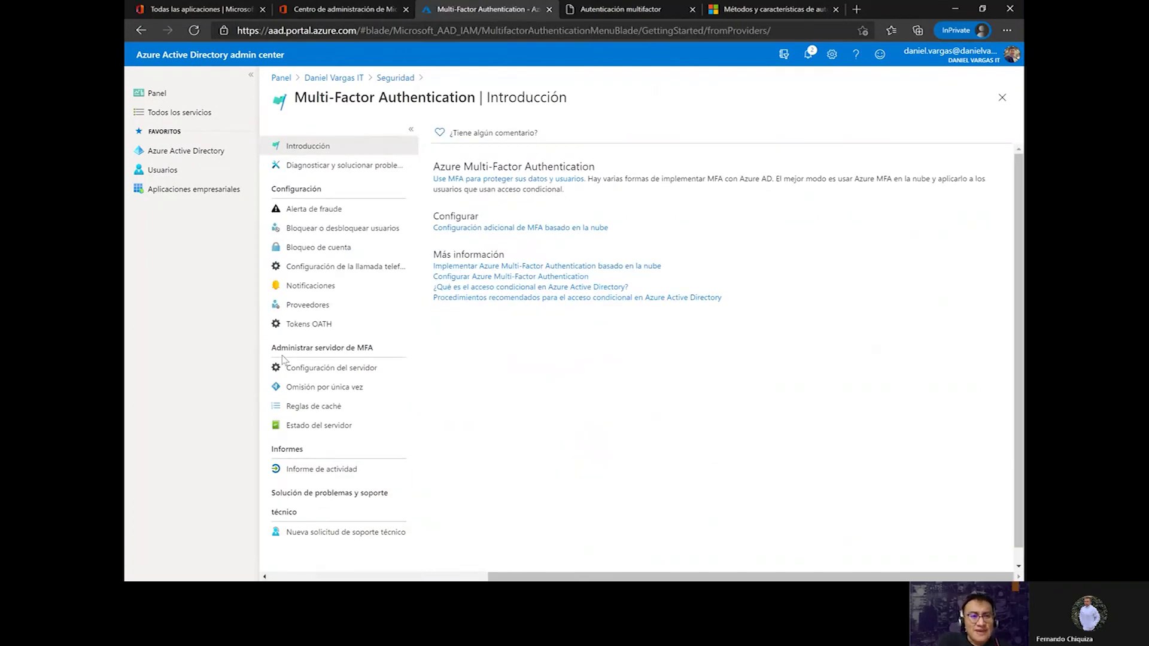
Review the MFA settings for Alerta de fraude, Bloquear o desbloquear usuarios and Bloqueo de cuenta
{"action": "left_click", "coordinate": [355, 210]}
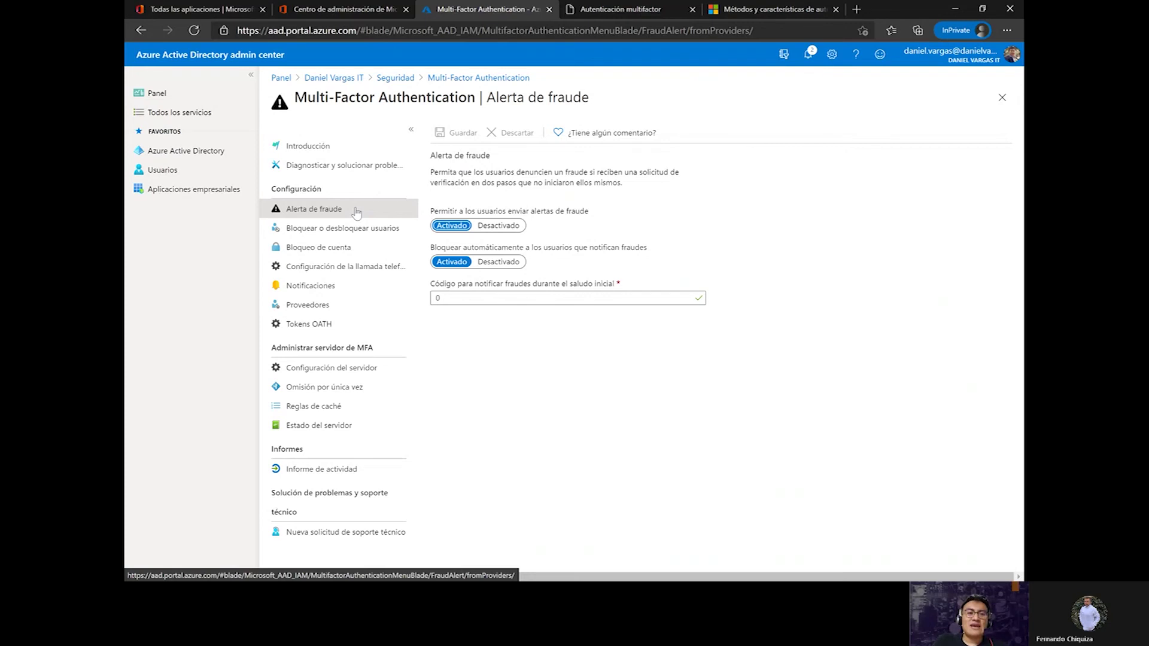
{"action": "left_click", "coordinate": [361, 237]}
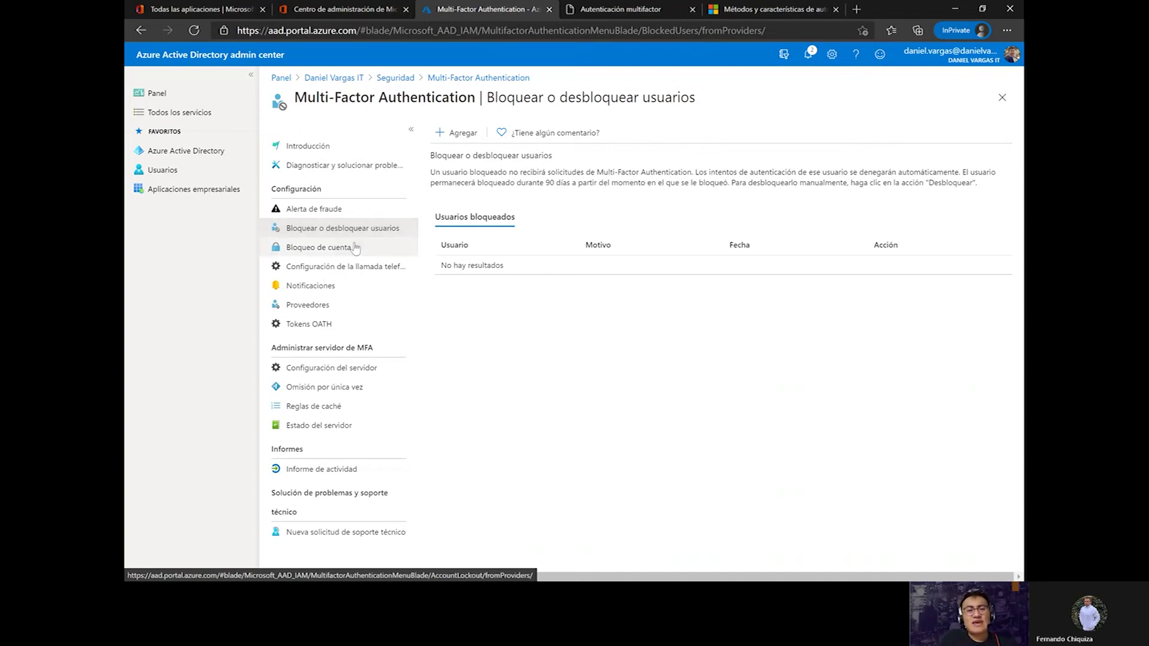
{"action": "left_click", "coordinate": [355, 247]}
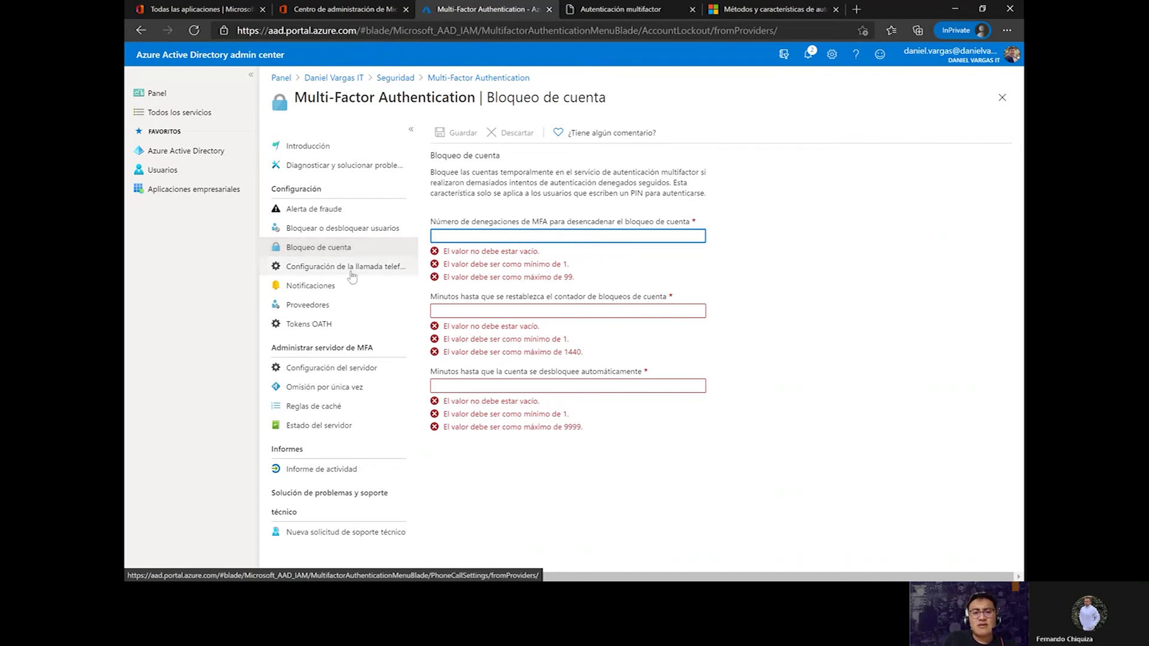
In the MFA phone call settings, try Operador necesario para transferir extensiones as Activado, then return it to Desactivado
{"action": "right_click", "coordinate": [352, 274]}
{"action": "left_click", "coordinate": [353, 274]}
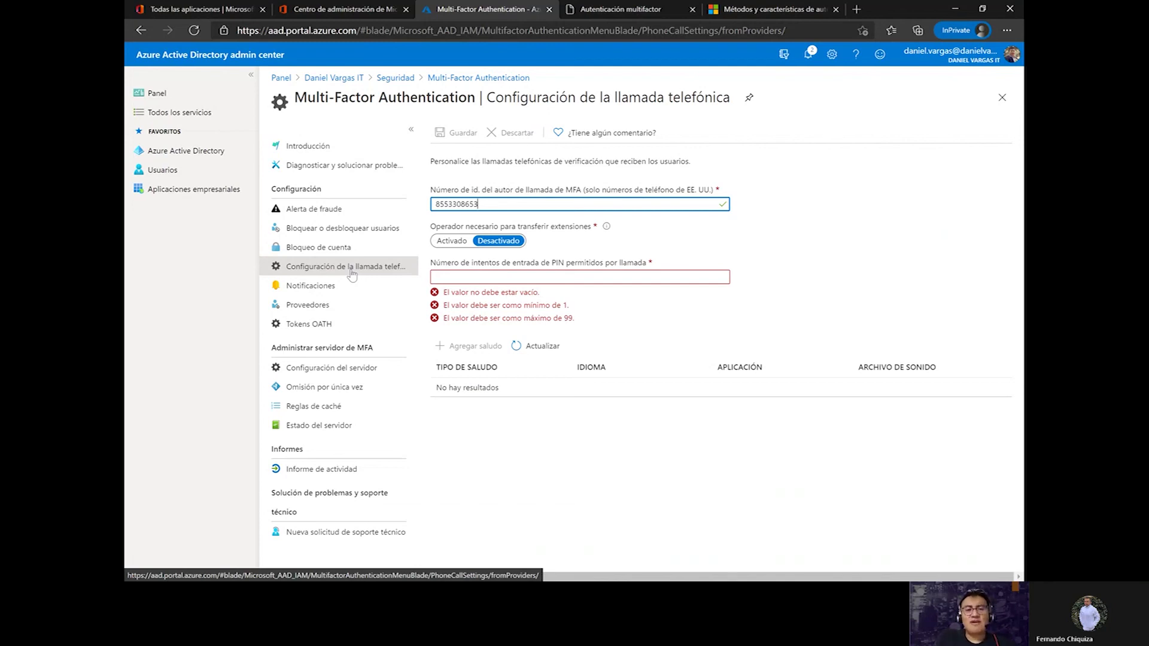
{"action": "left_click", "coordinate": [456, 244]}
{"action": "left_click", "coordinate": [498, 240]}
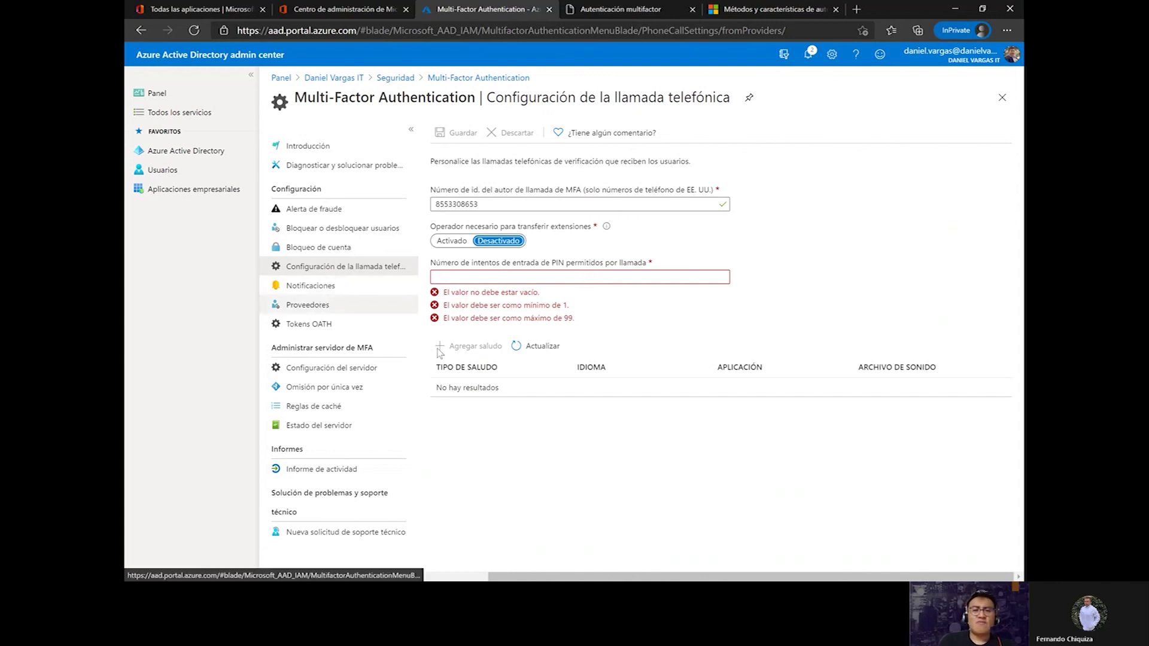
{"action": "left_click", "coordinate": [486, 275]}
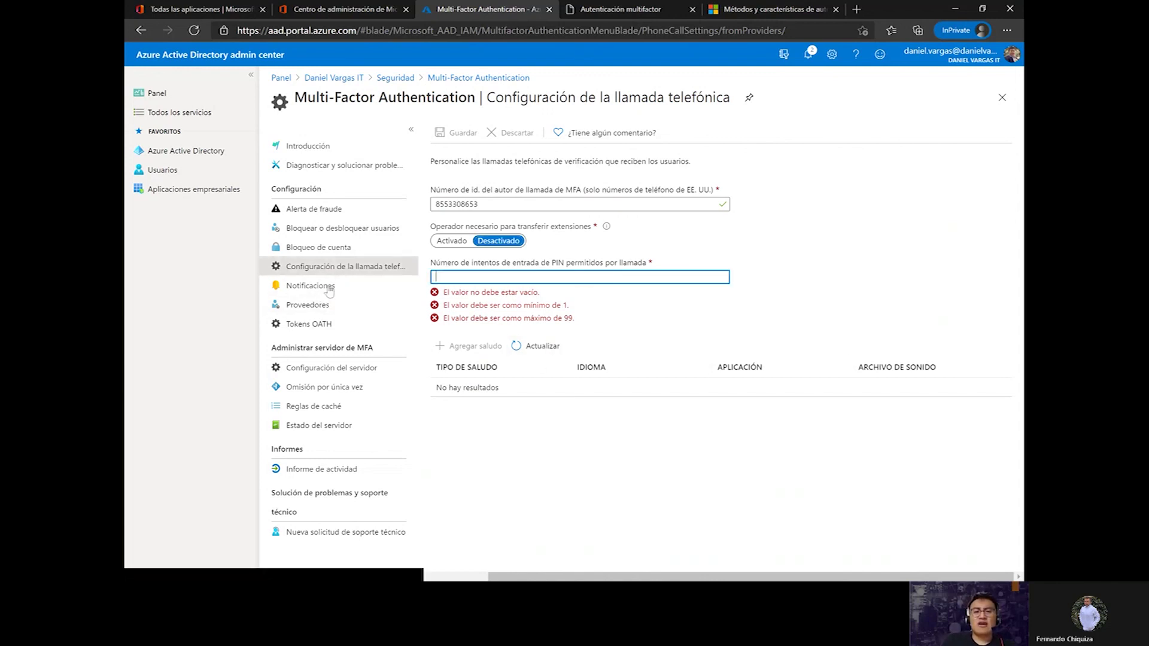
Try setting the number of PIN entry attempts allowed per call to 1 in the phone call settings
{"action": "left_click", "coordinate": [311, 286]}
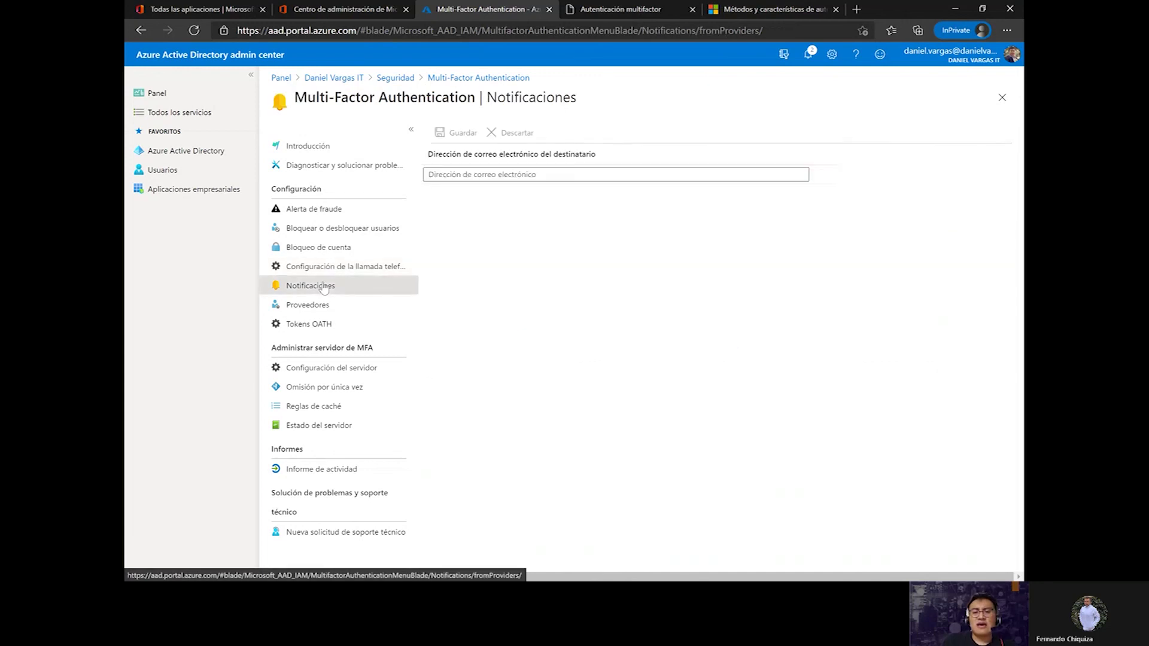
{"action": "left_click", "coordinate": [323, 269]}
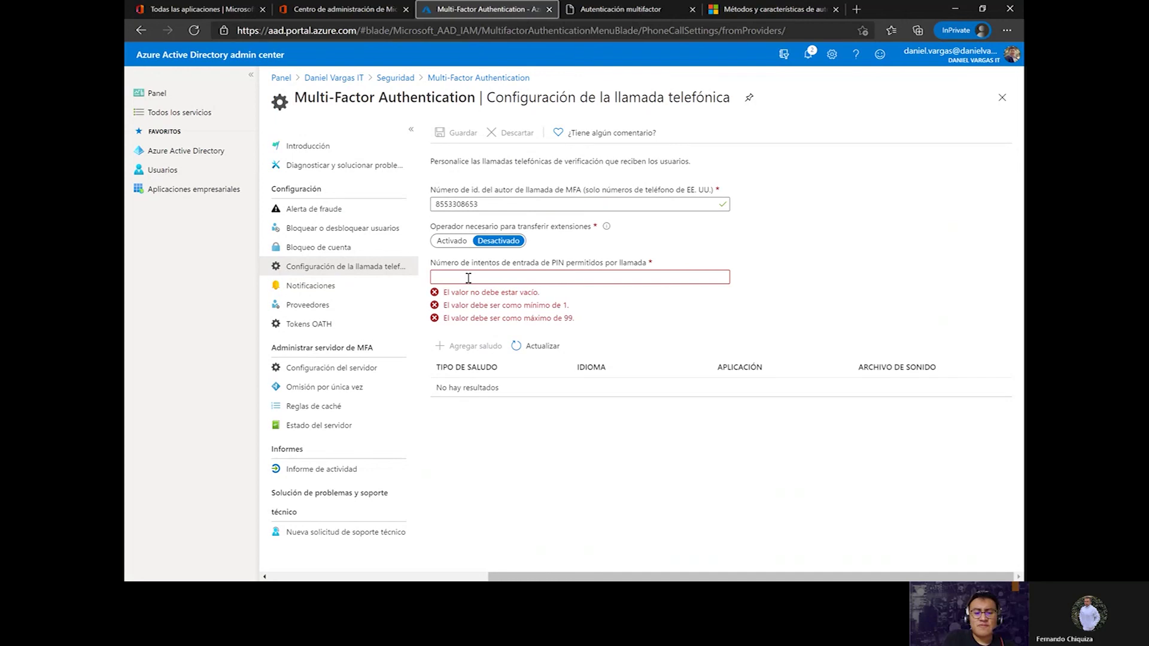
{"action": "left_click", "coordinate": [469, 278]}
{"action": "type", "text": "1"}
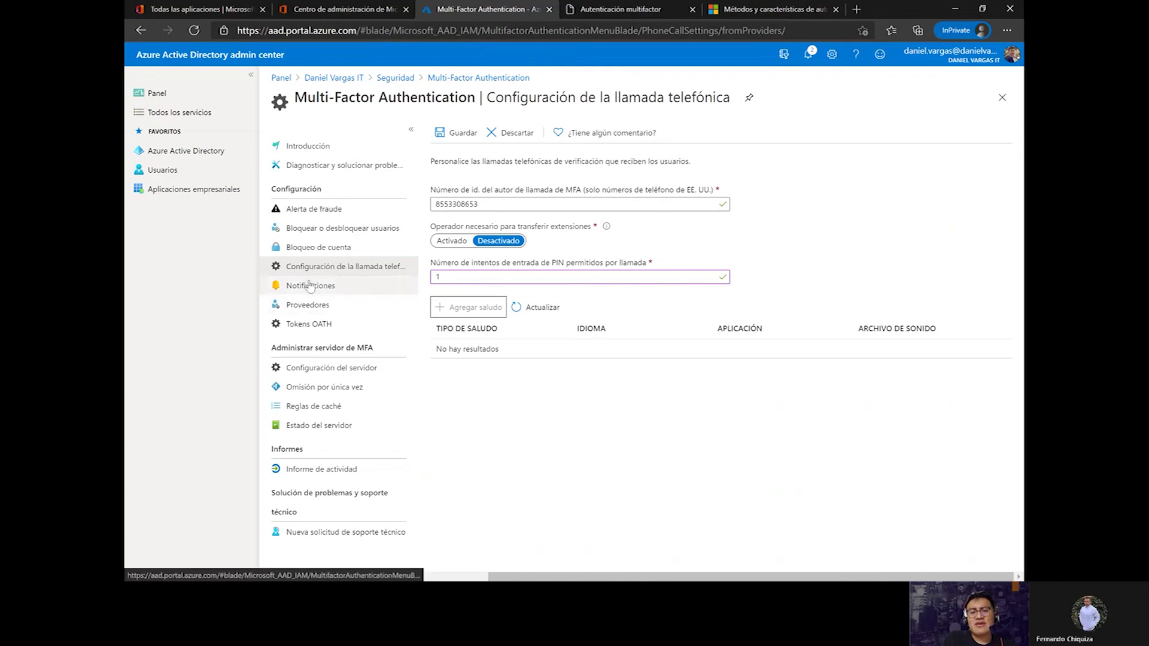
Discard the unsaved phone call changes and review the MFA pages Notificaciones, Proveedores and Tokens OATH
{"action": "left_click", "coordinate": [281, 286]}
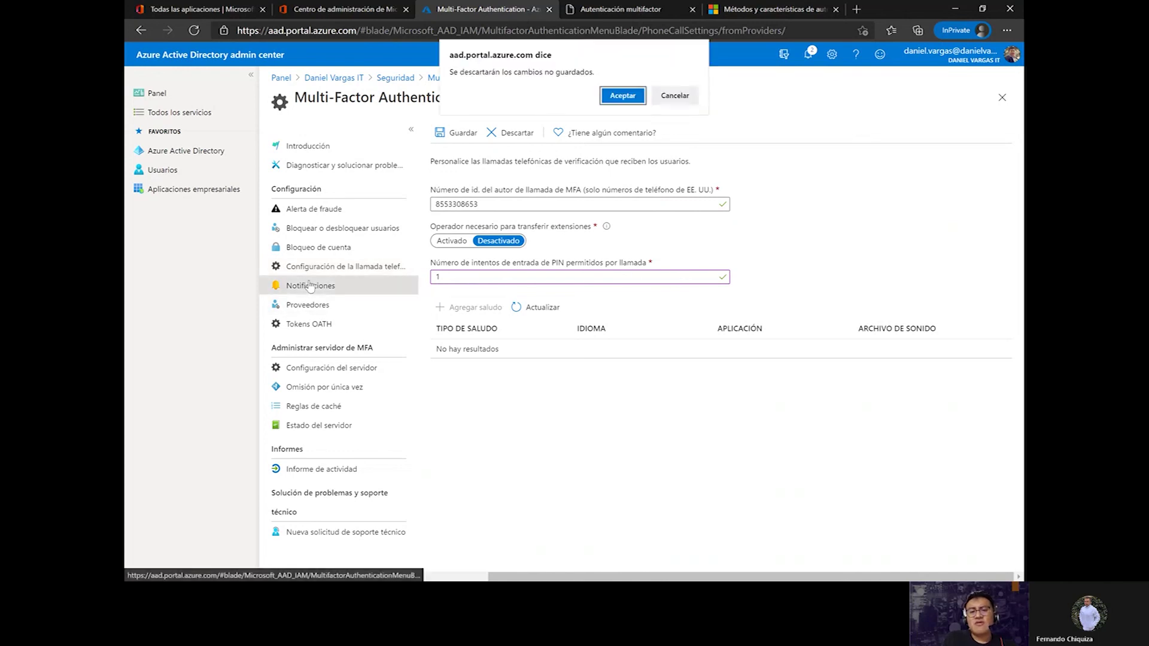
{"action": "left_click", "coordinate": [622, 96]}
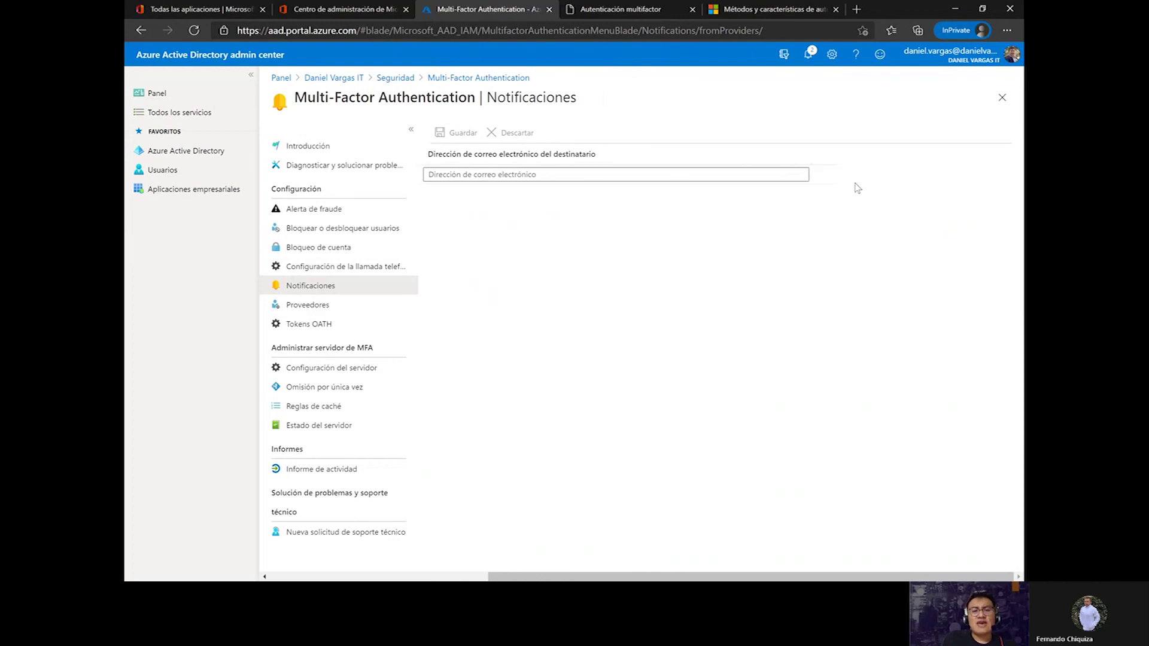
{"action": "left_click", "coordinate": [323, 306]}
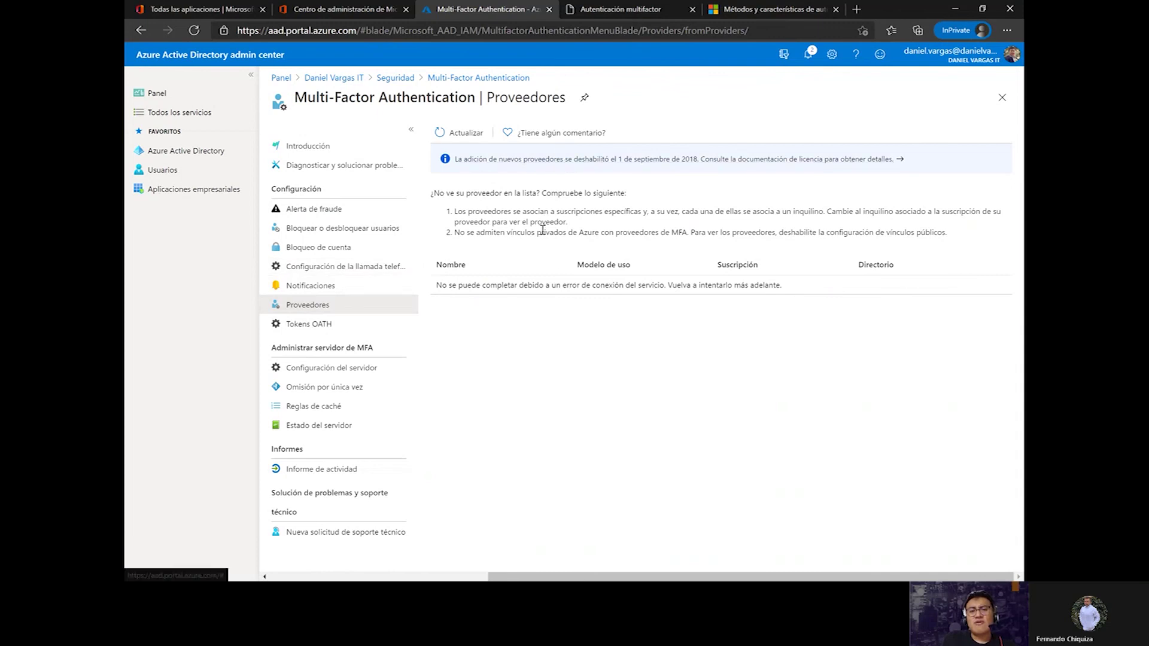
{"action": "left_click", "coordinate": [350, 327]}
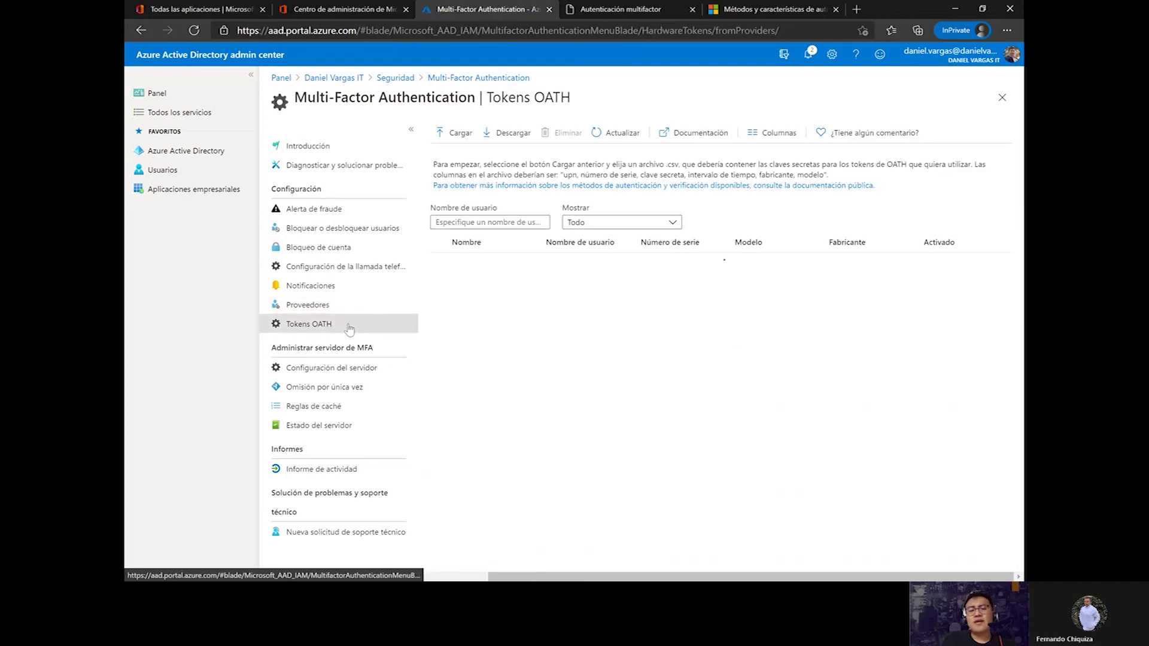